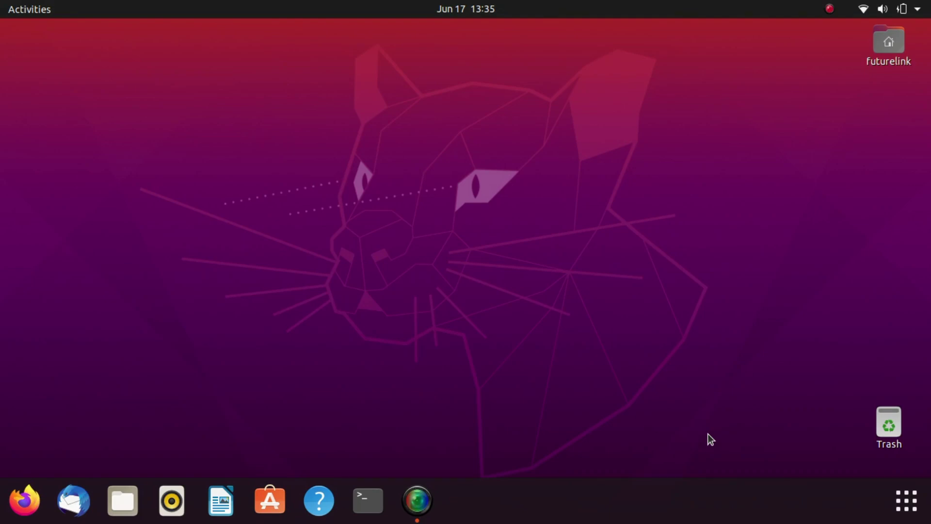
- Open a terminal and run 'sudo apt update', authorising it with your password
{"action": "left_click", "coordinate": [368, 501]}
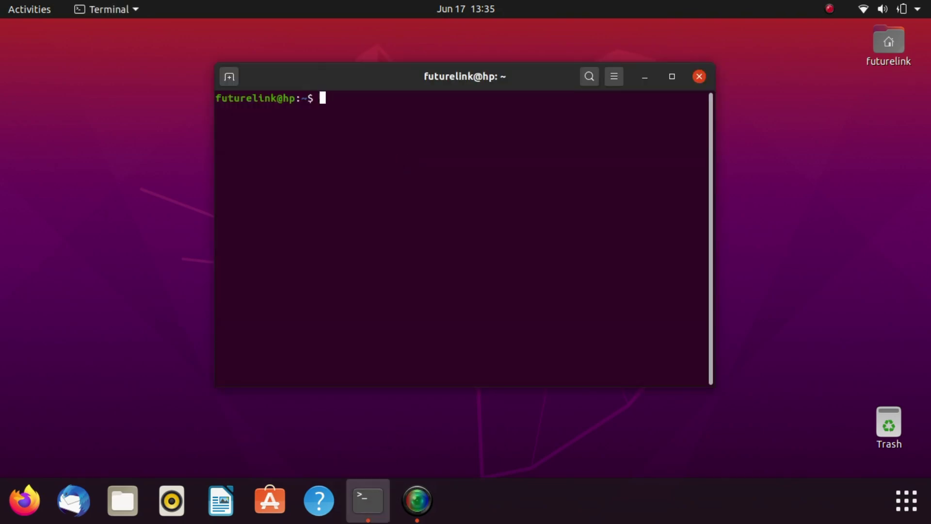
{"action": "type", "text": "sudo "}
{"action": "type", "text": "apt "}
{"action": "type", "text": "up"}
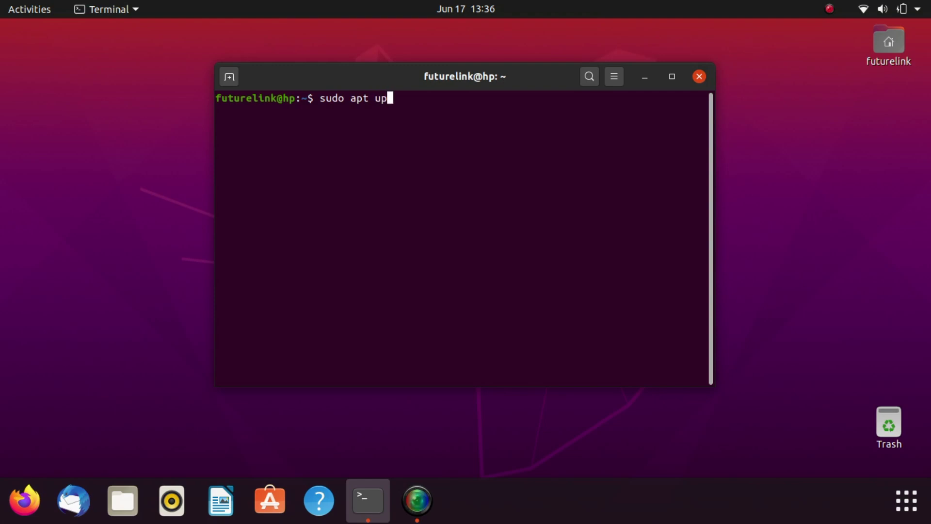
{"action": "type", "text": "date"}
{"action": "key", "text": "Return"}
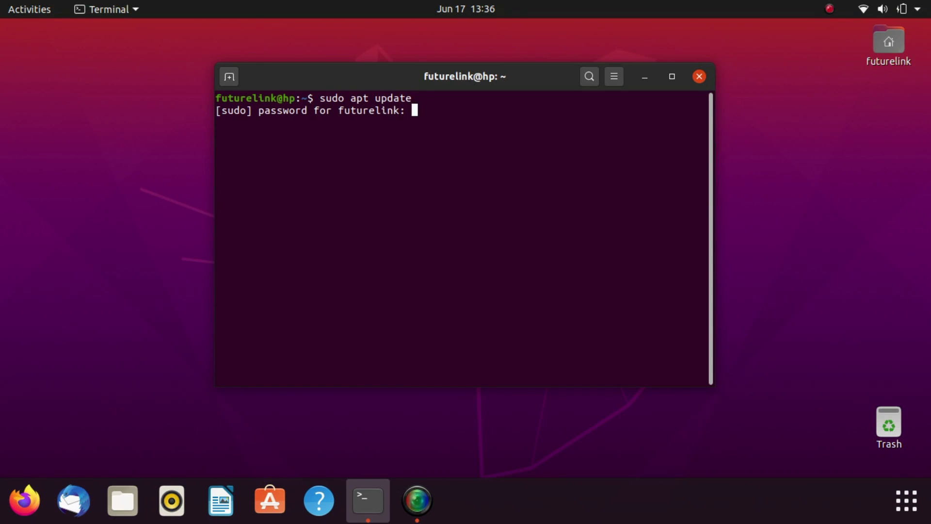
{"action": "key", "text": "Return"}
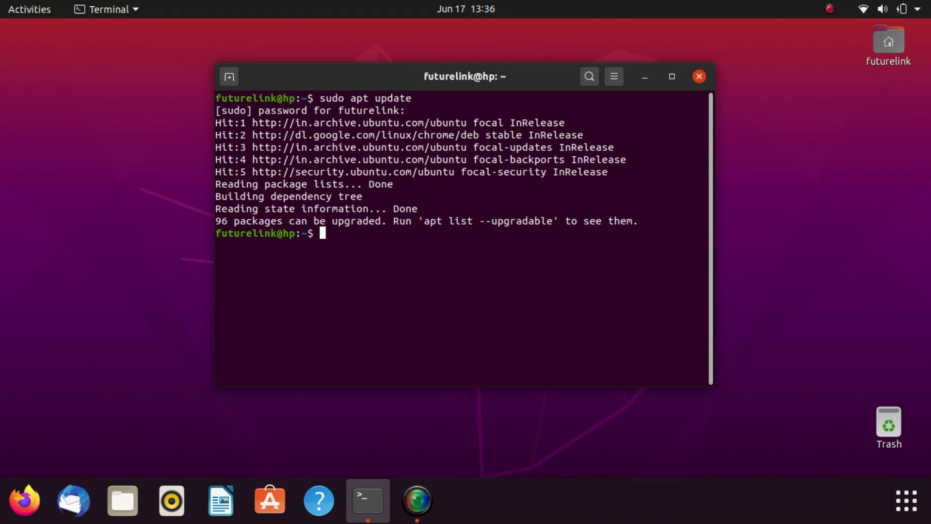
{"action": "type", "text": "sud"}
{"action": "type", "text": "o ap"}
{"action": "type", "text": "t"}
{"action": "type", "text": " insta"}
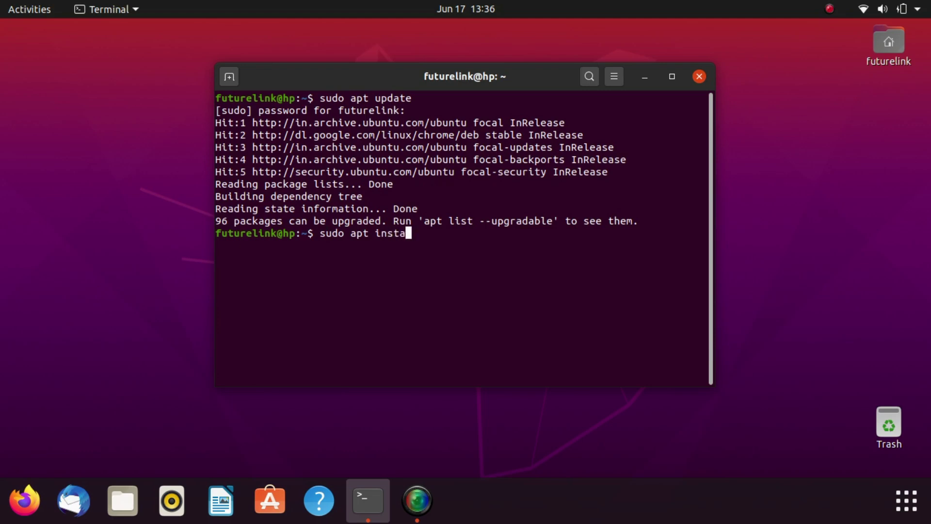
{"action": "type", "text": "ll"}
{"action": "type", "text": " ffm"}
{"action": "type", "text": "pe"}
{"action": "type", "text": "g"}
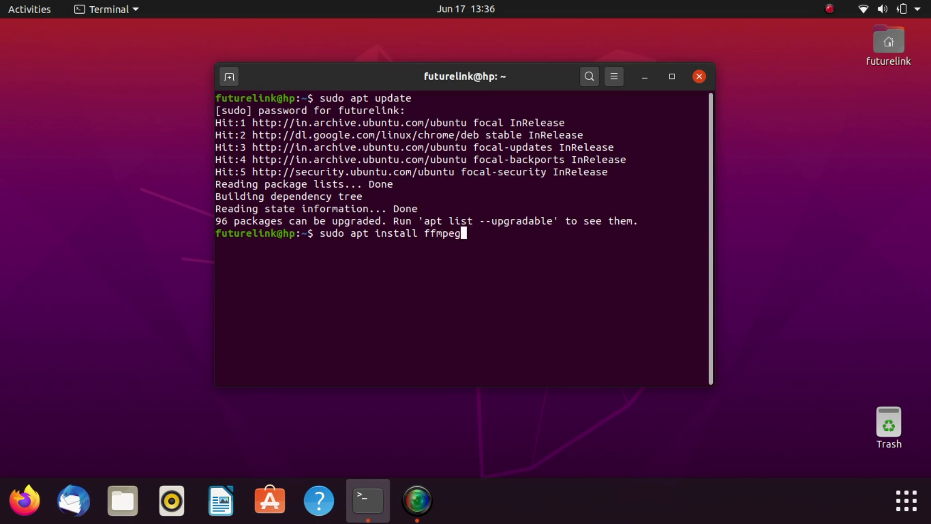
- Run 'sudo apt install ffmpeg' and answer 'y' to the continue prompt
{"action": "key", "text": "Return"}
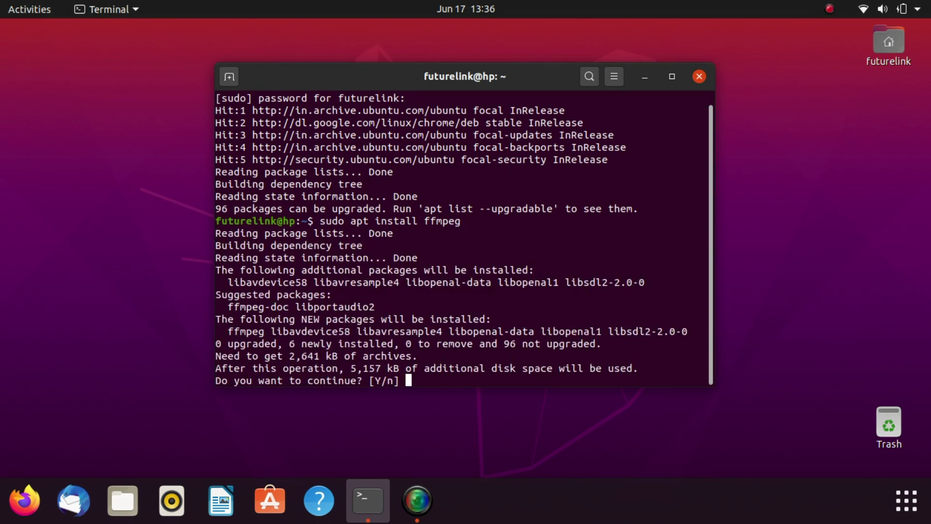
{"action": "type", "text": "y"}
- Confirm the 'y' answer so apt downloads, unpacks and sets up ffmpeg's packages
{"action": "key", "text": "Return"}
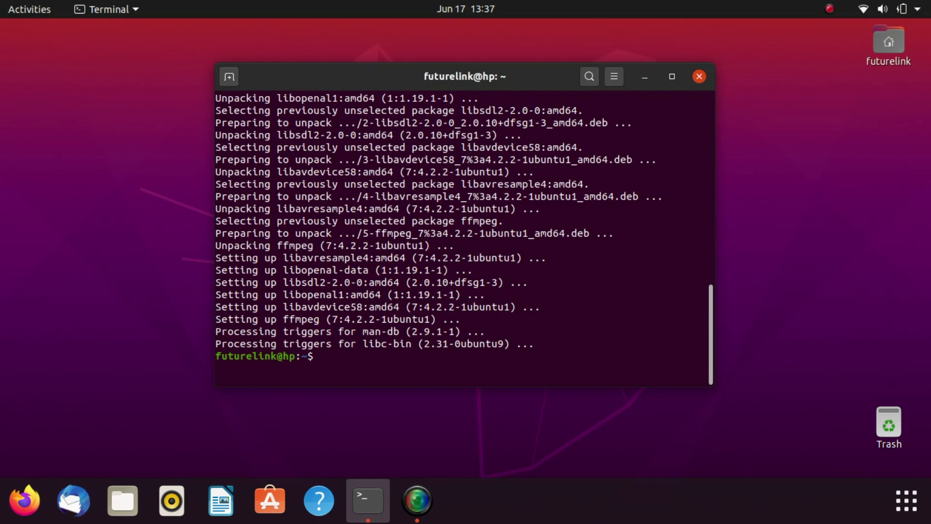
{"action": "type", "text": "f"}
{"action": "type", "text": "fm"}
{"action": "type", "text": "peg"}
{"action": "type", "text": " -vers"}
{"action": "type", "text": "ion"}
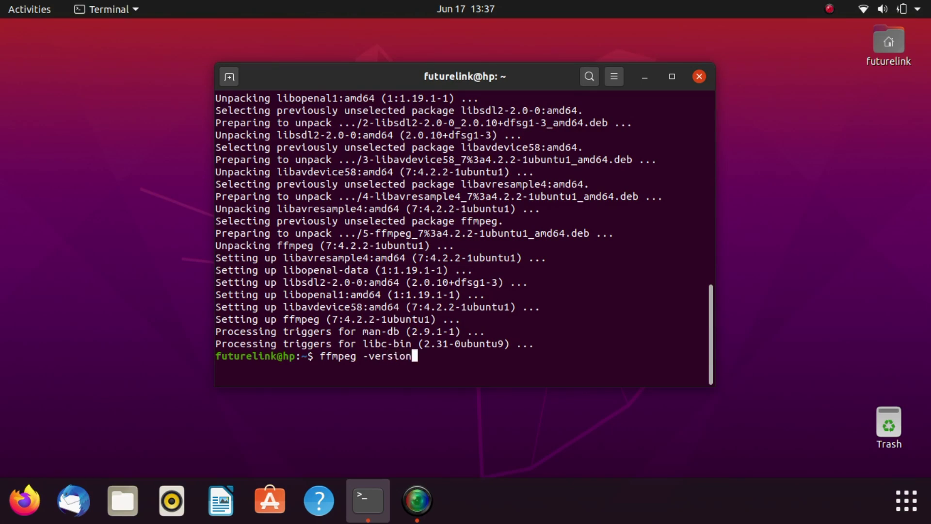
- Run 'ffmpeg -version' to print its build options and library versions
{"action": "key", "text": "Return"}
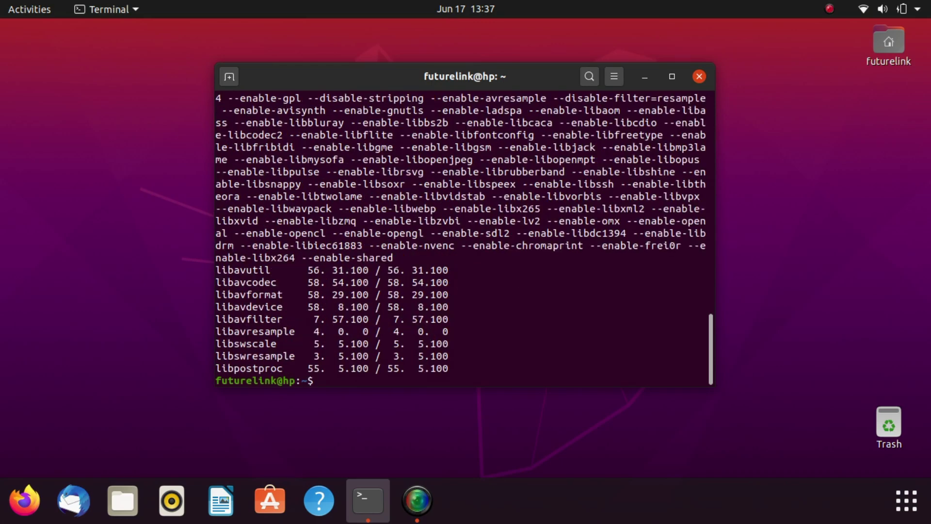